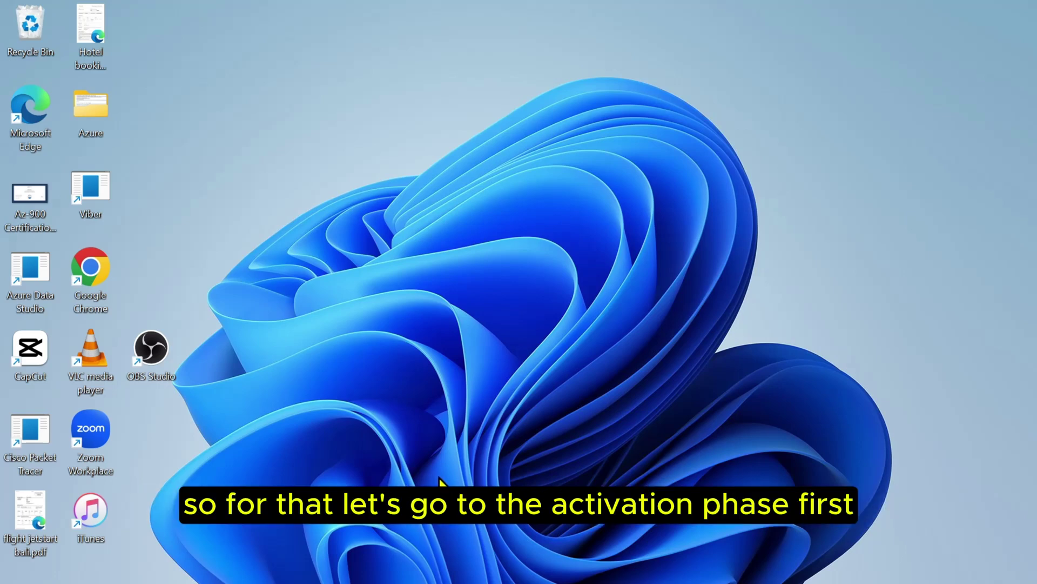
Open the Activation settings page to check the Windows edition and activation state.
key("super")
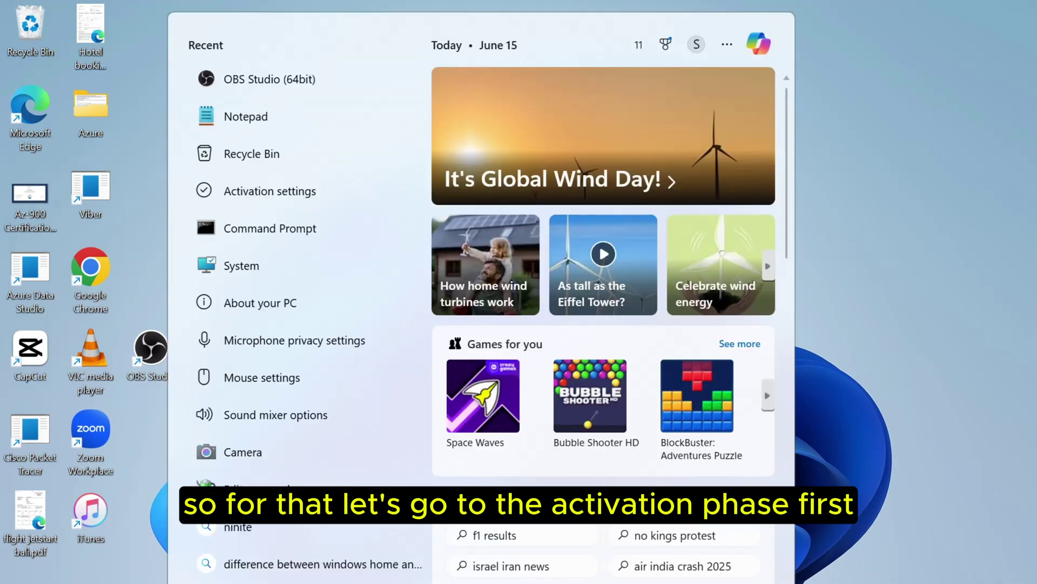
type("acti")
key("Return")
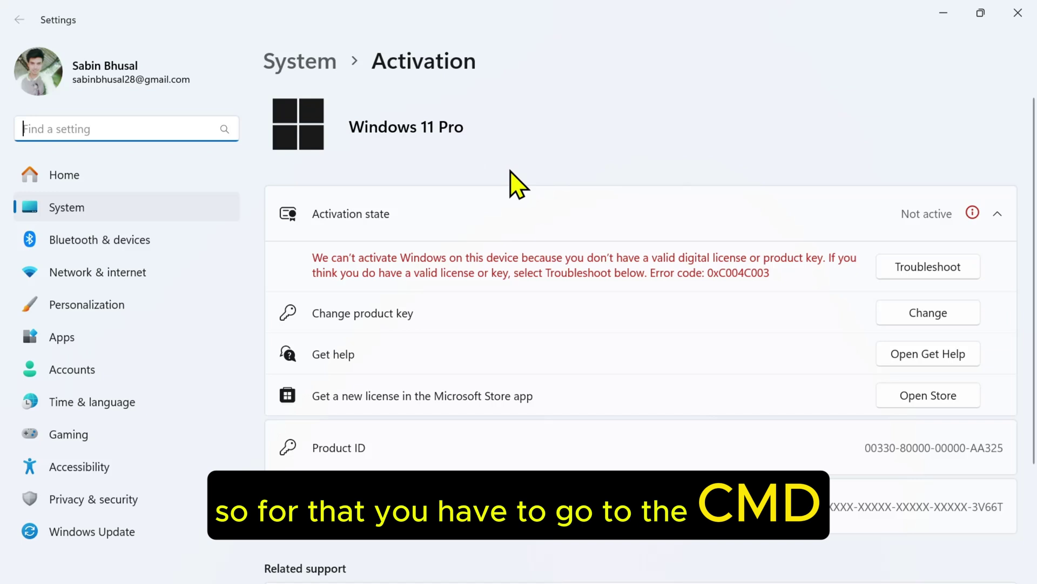
key("super")
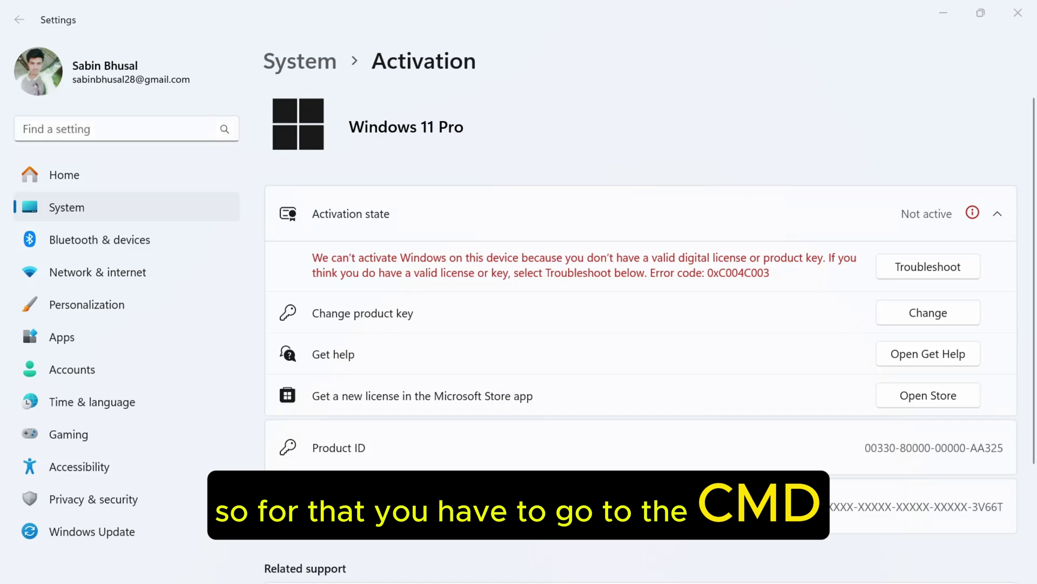
type("cmd")
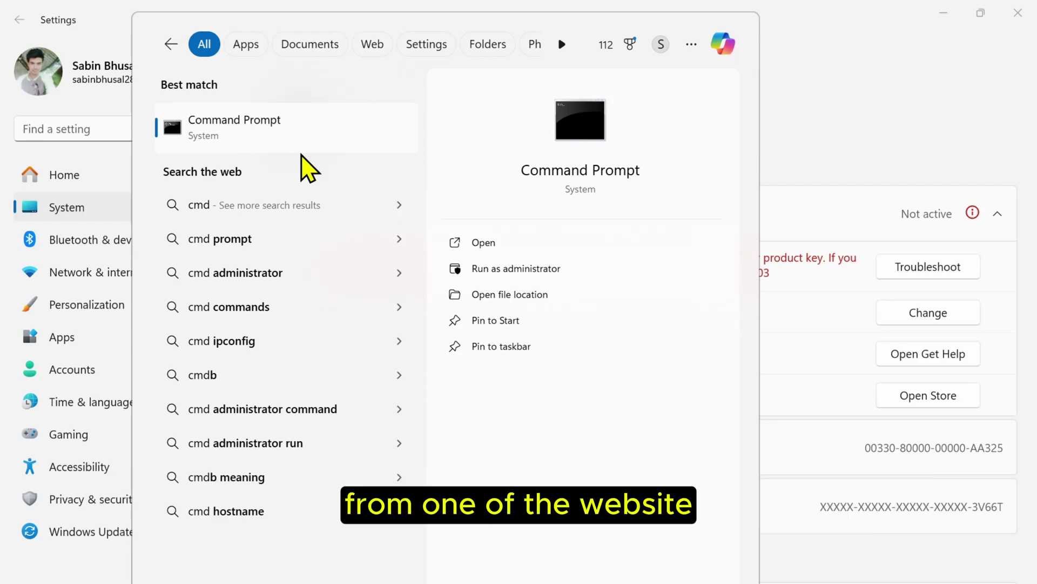
key("Escape")
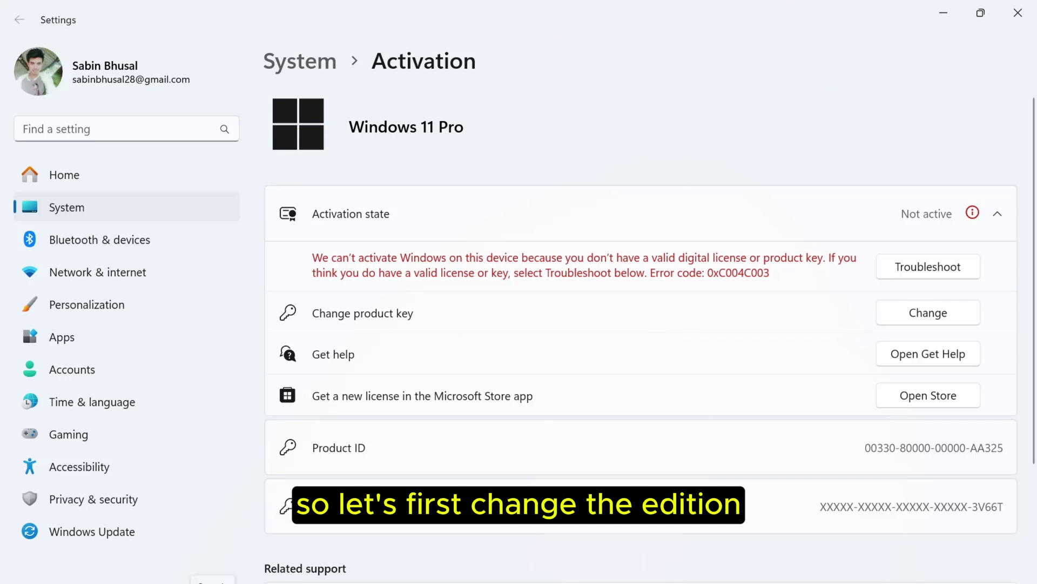
key("super")
type("cmd")
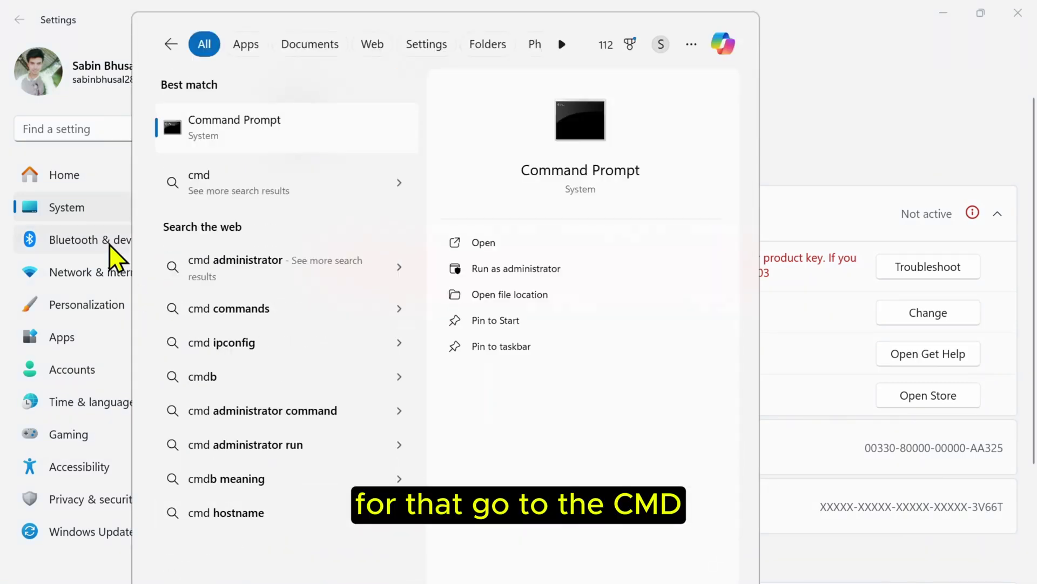
left_click(1019, 138)
Search Windows for cmd and open Command Prompt as administrator.
key("super")
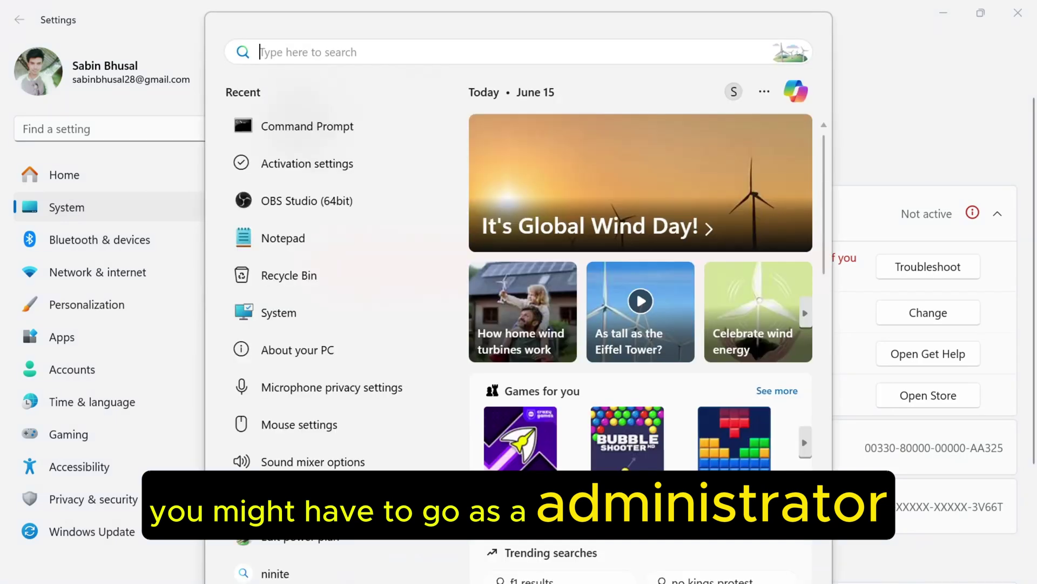
type("cmd")
key("ctrl+shift+Return")
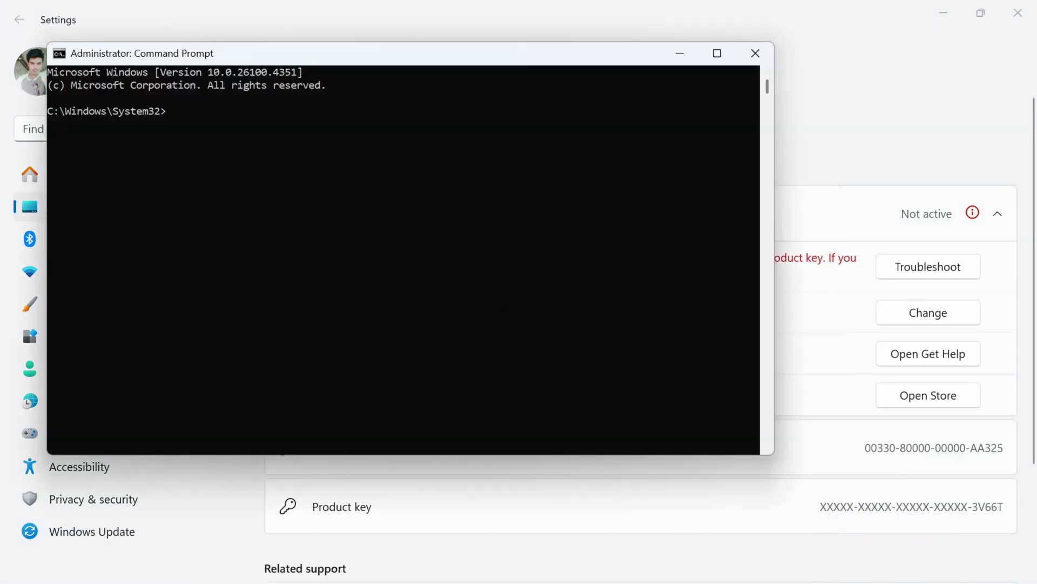
Switch to Notepad, select the entire changepk.exe /ProductKey command line, and minimize Notepad.
key("alt+Tab")
left_click(391, 102)
left_click_drag(391, 102, 30, 99)
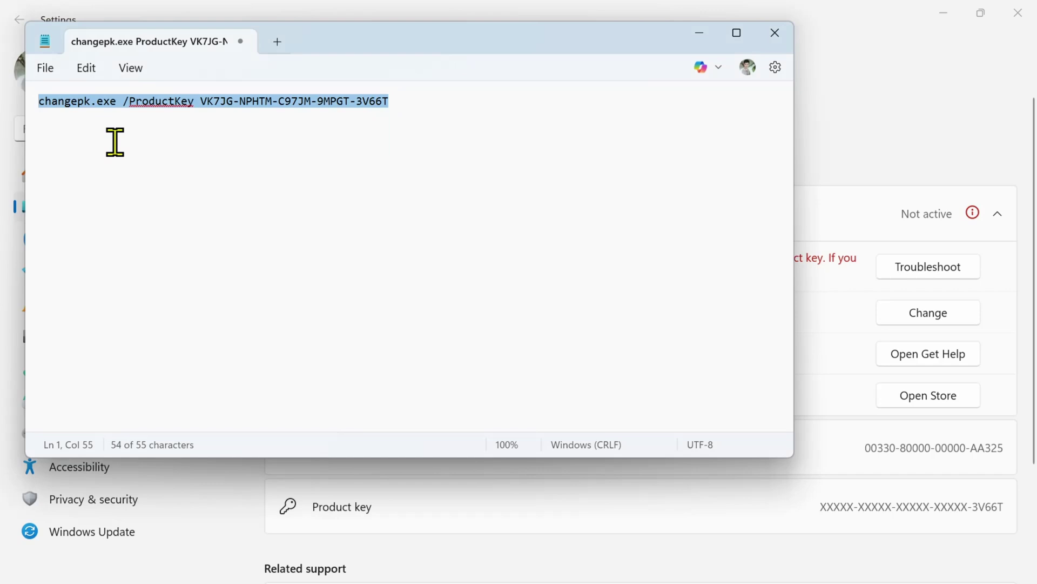
left_click(699, 33)
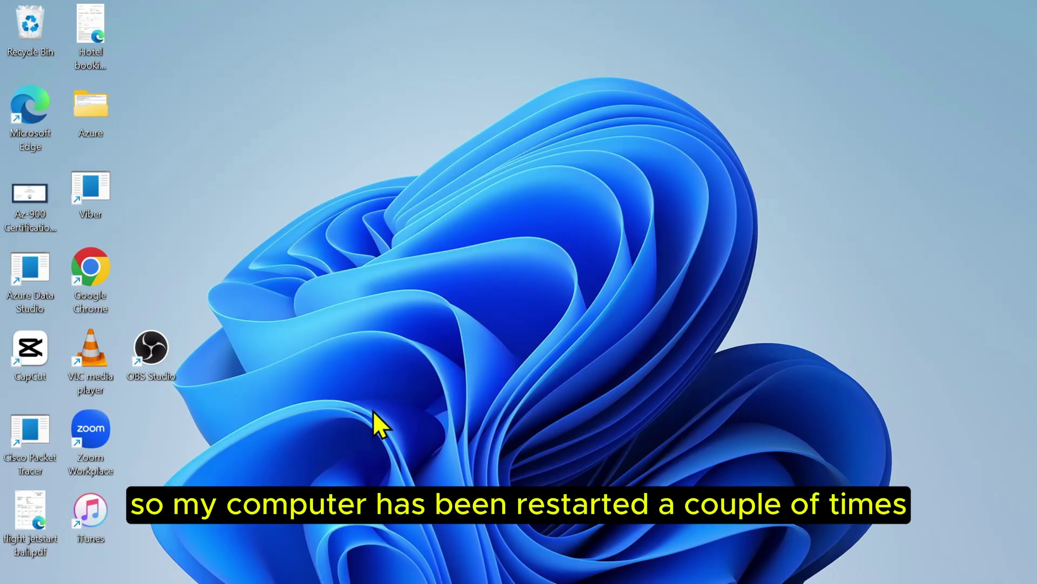
Reopen the Activation settings page from the desktop to recheck the Windows edition after the restart.
left_click(344, 580)
type("acti")
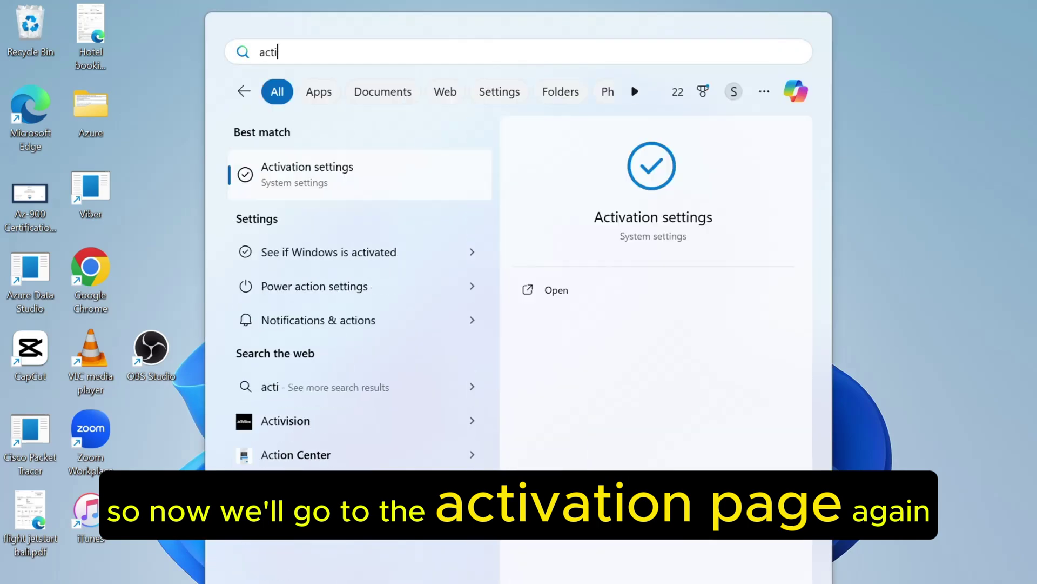
key("Return")
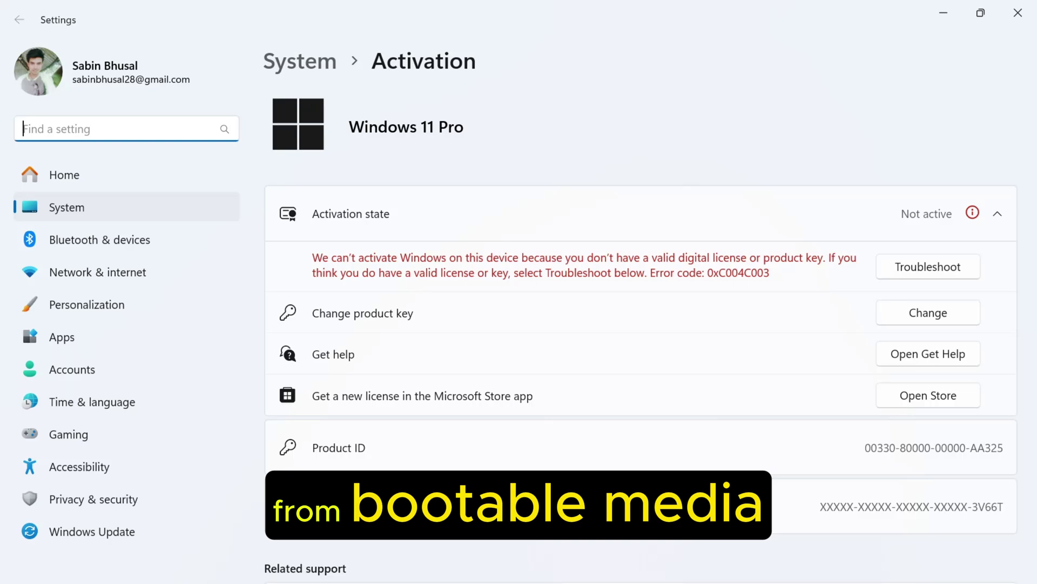
Switch to Chrome and review the installation media and ISO options on Microsoft's Windows 11 download page, then minimize the browser.
left_click(701, 558)
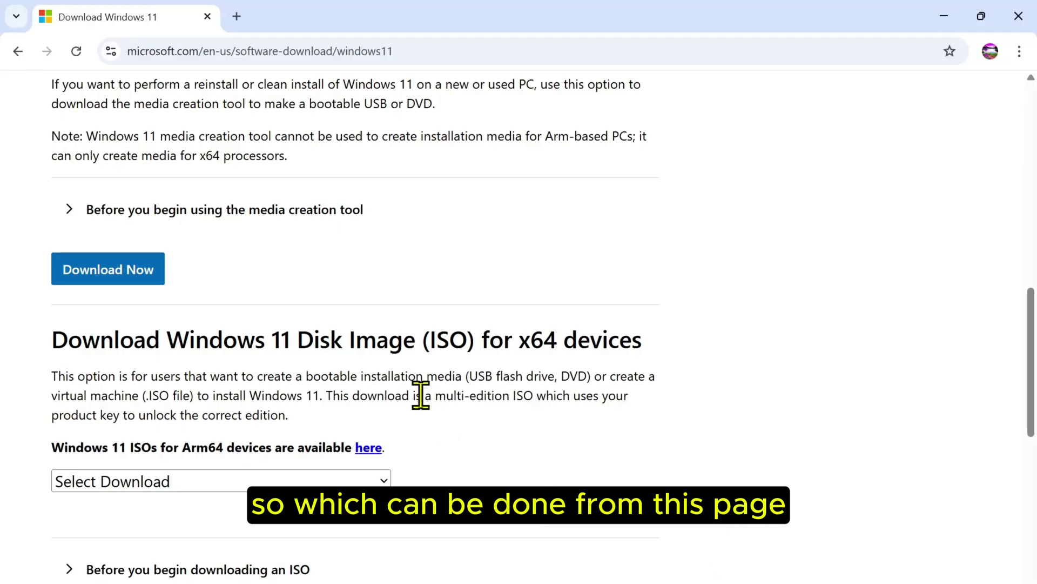
scroll(350, 276, "down", 8)
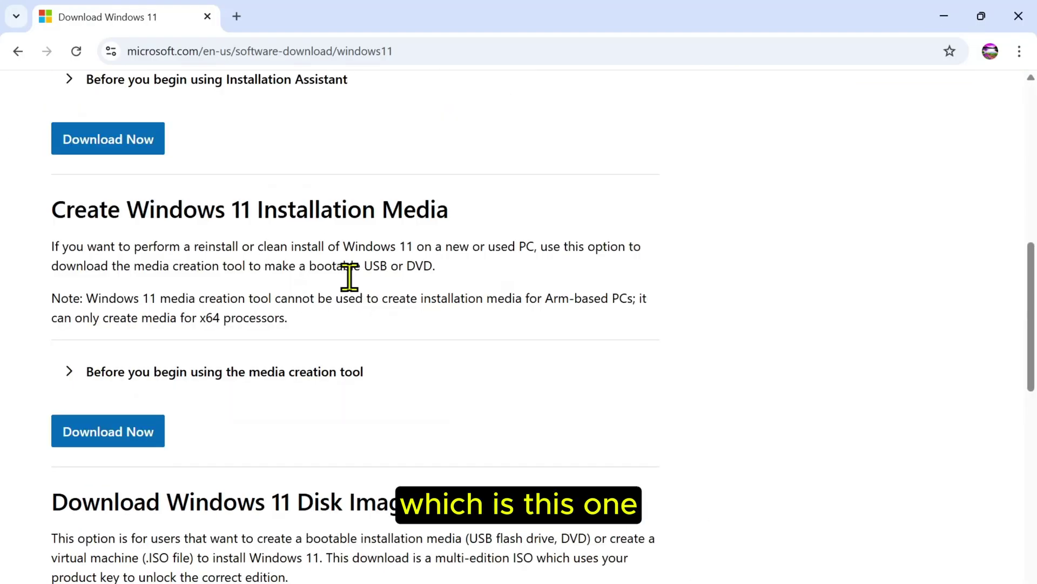
scroll(346, 259, "up", 1)
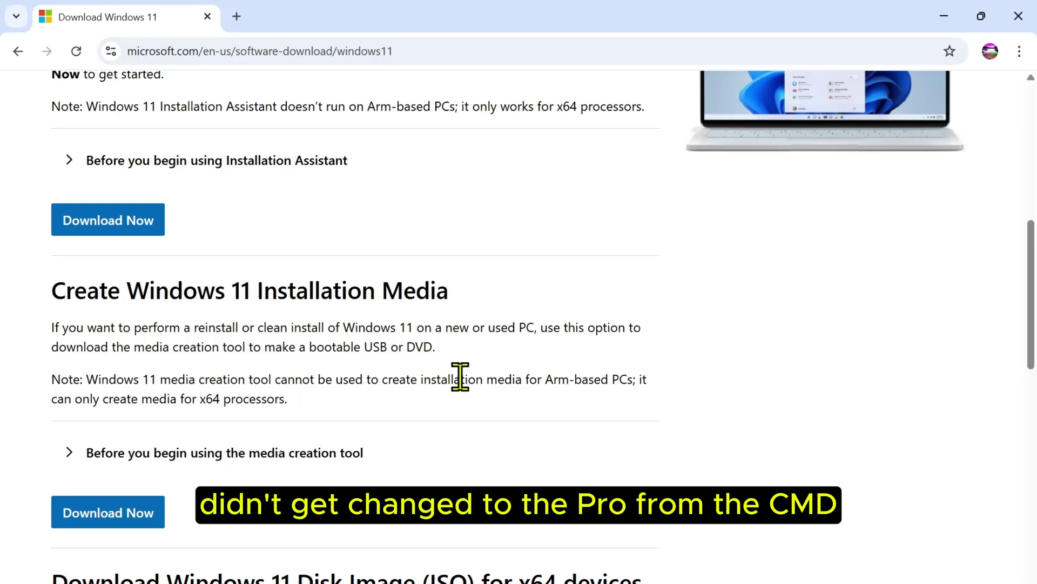
scroll(461, 377, "up", 5)
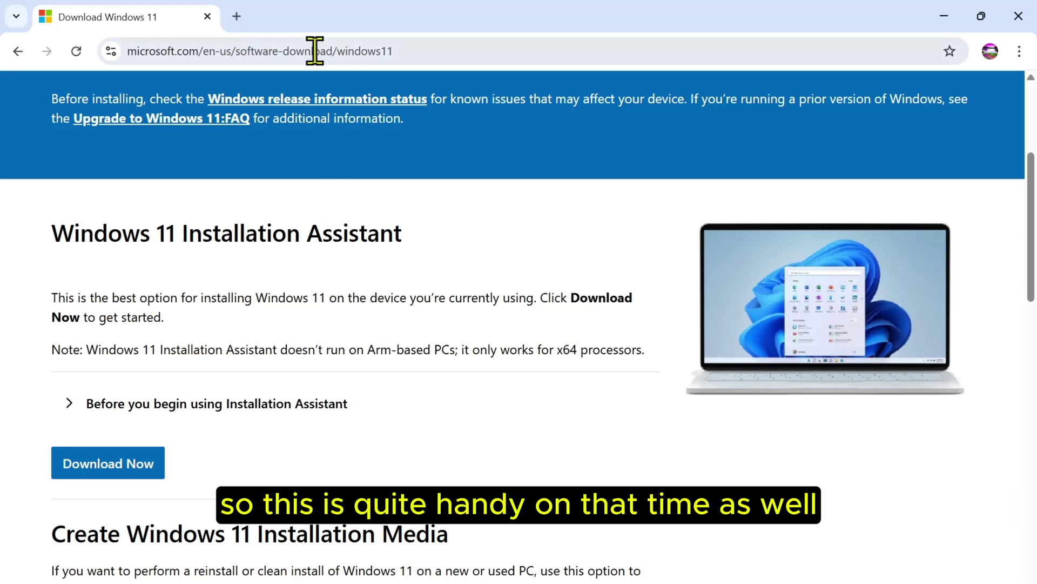
left_click(944, 15)
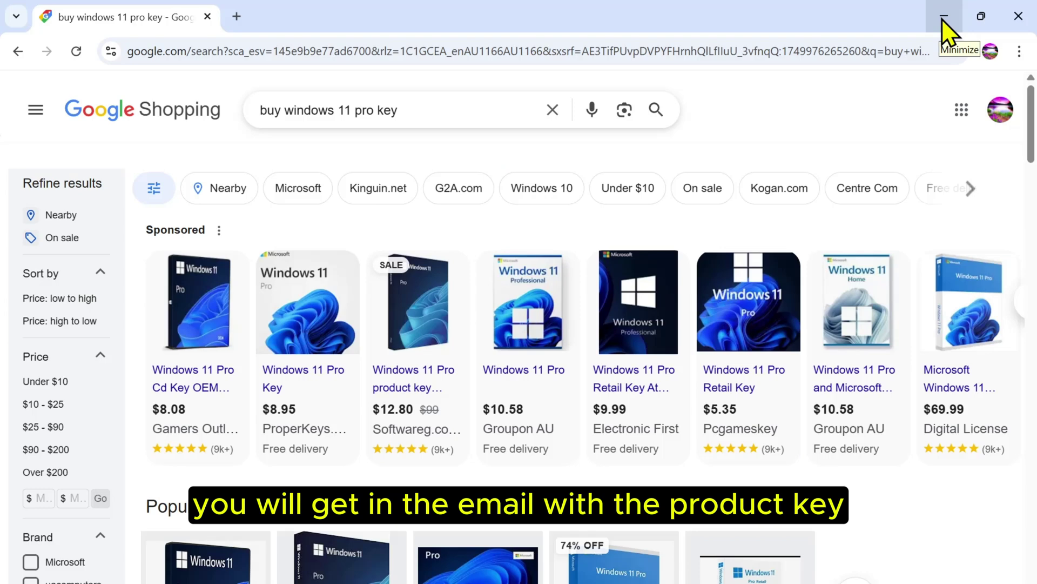
Minimize the product key shopping results, change the product key on the Activation page and activate Windows.
left_click(940, 20)
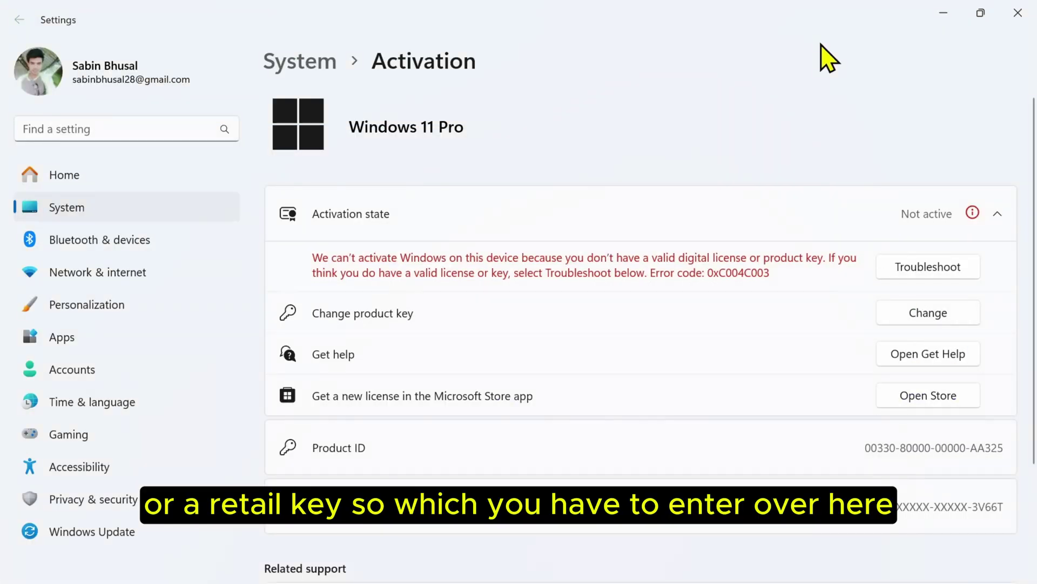
left_click(932, 315)
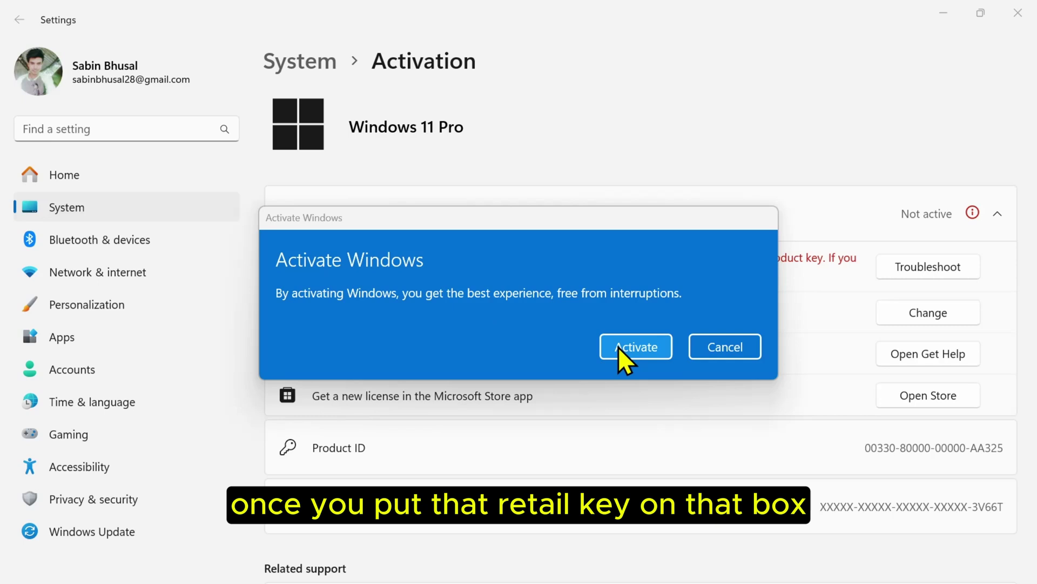
left_click(624, 346)
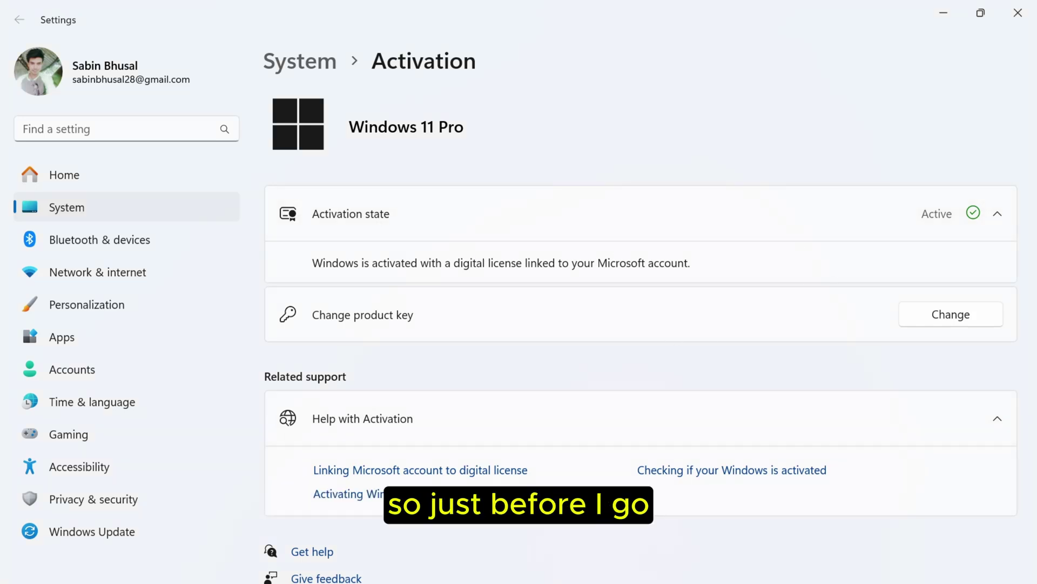
Maximize the browser window with the "retail key vs oem key windows 11" results and expand the full AI Overview.
left_click_drag(842, 0, 679, 85)
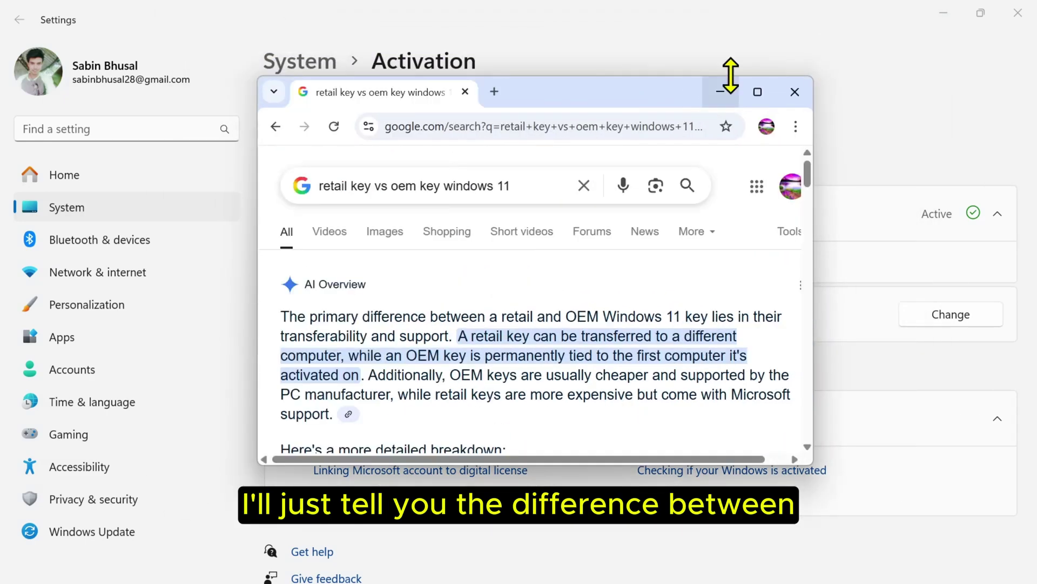
left_click(758, 93)
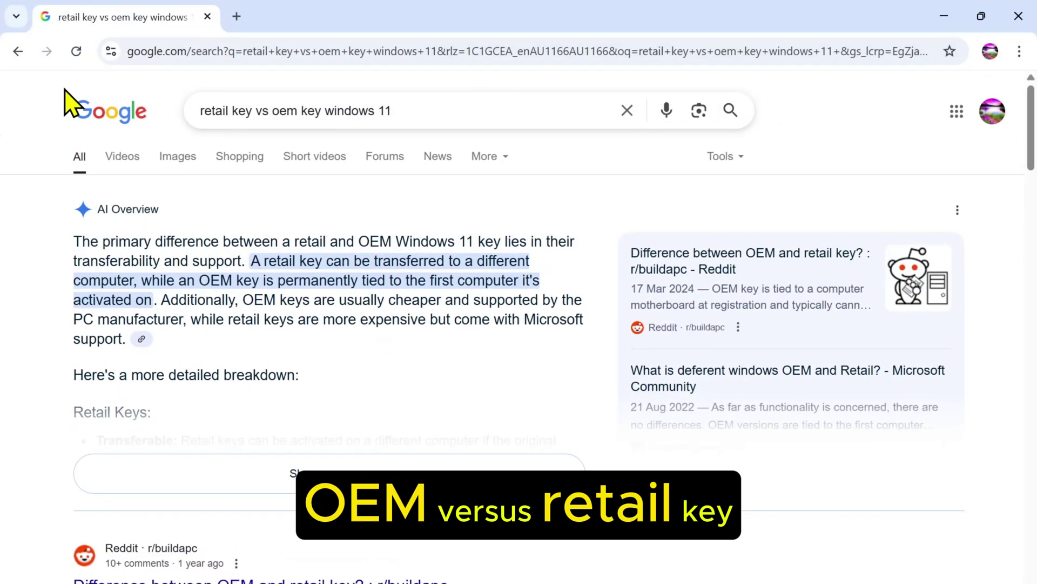
left_click(151, 465)
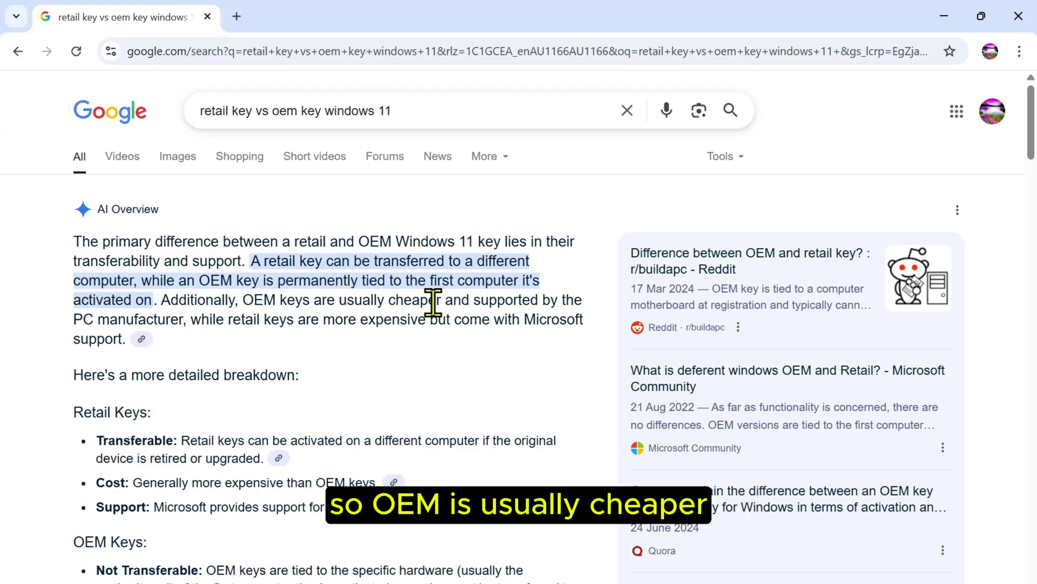
Read the AI Overview summary comparing OEM and retail keys on price and support, highlighting the relevant phrases.
left_click_drag(338, 300, 543, 302)
left_click_drag(178, 320, 76, 320)
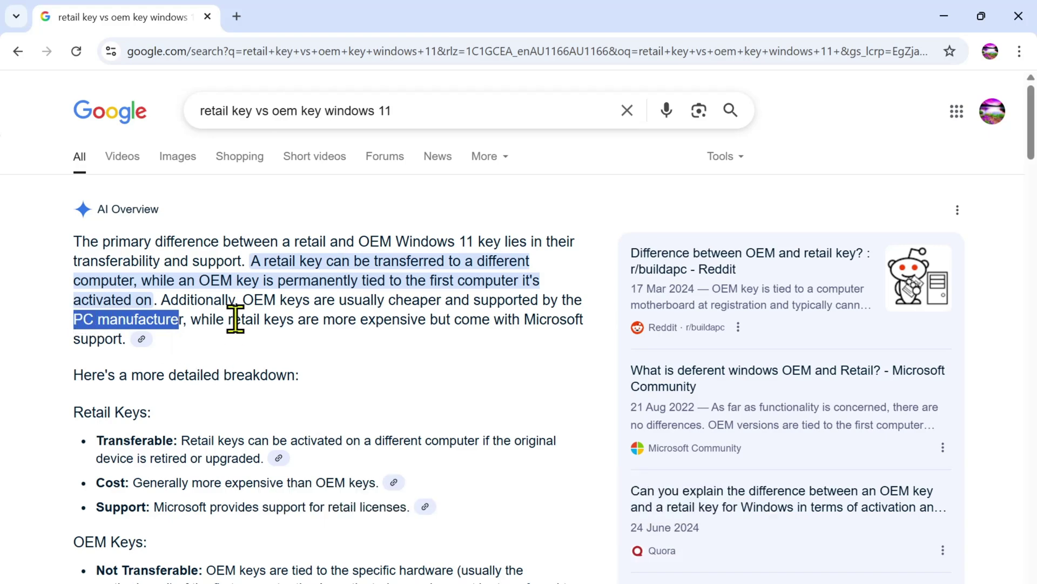
left_click_drag(233, 319, 426, 317)
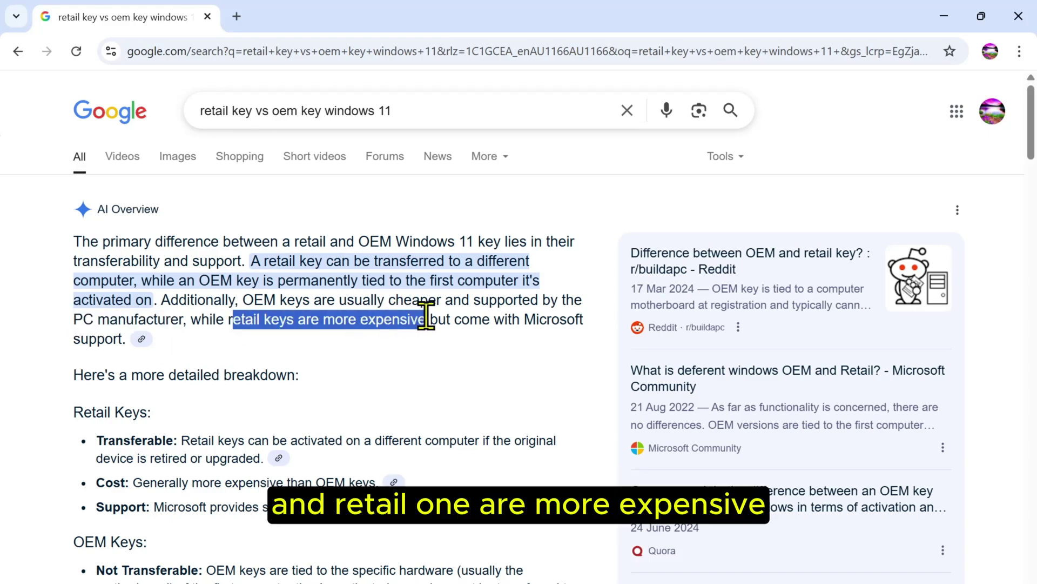
Examine the Retail Keys breakdown, highlighting phrases in its transferability, cost and support points.
scroll(303, 362, "down", 1)
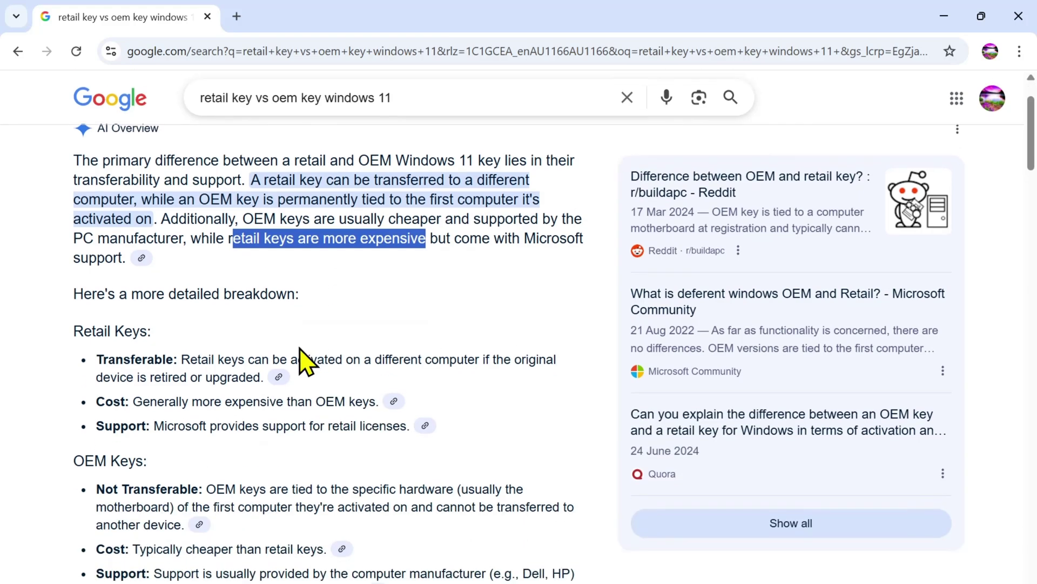
scroll(183, 368, "down", 1)
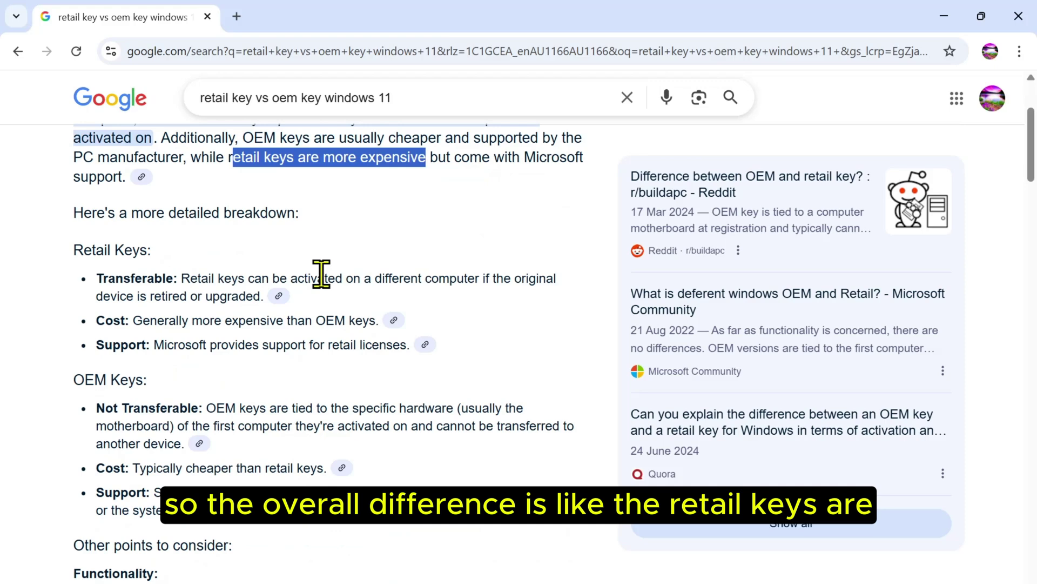
left_click_drag(304, 278, 468, 278)
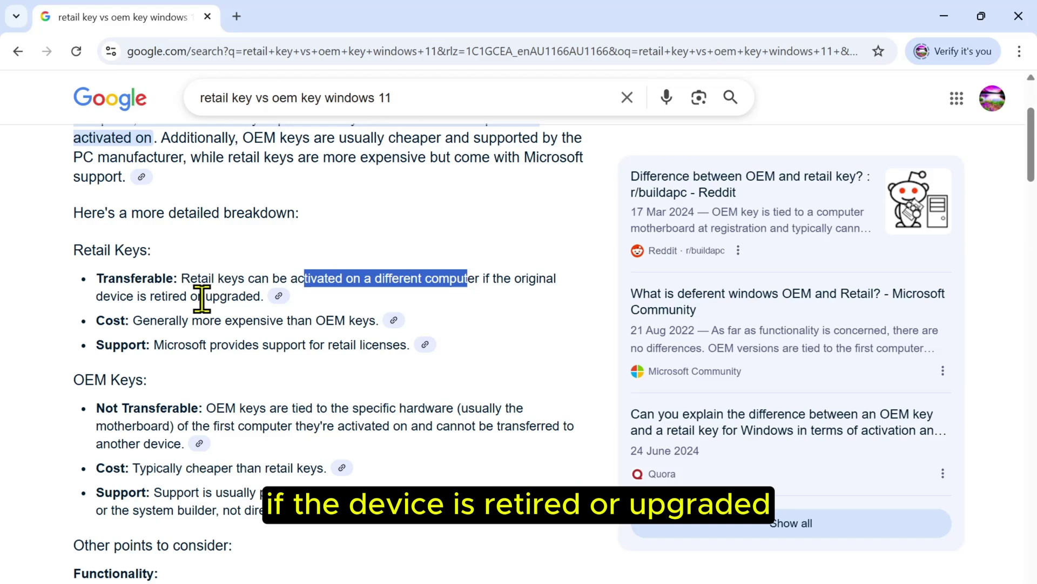
left_click_drag(150, 321, 281, 321)
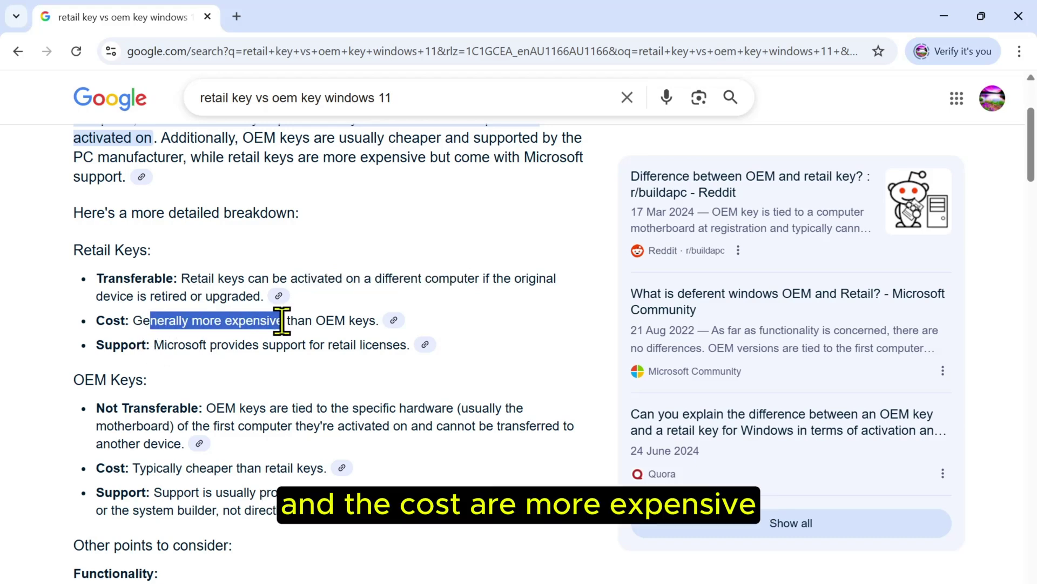
left_click_drag(178, 344, 297, 345)
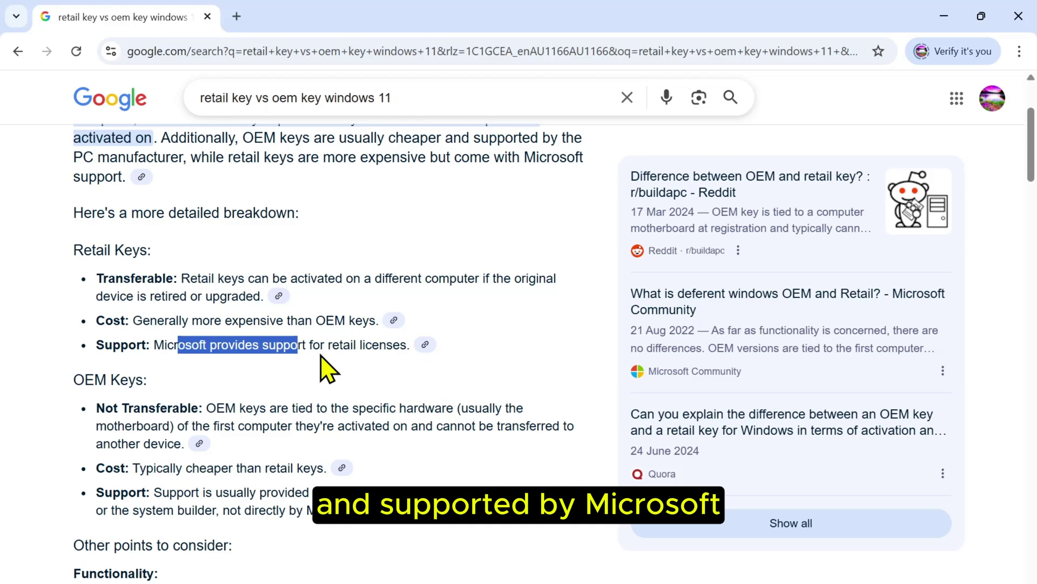
Examine the OEM Keys breakdown, highlighting phrases in its transferability and cost points.
scroll(321, 357, "down", 3)
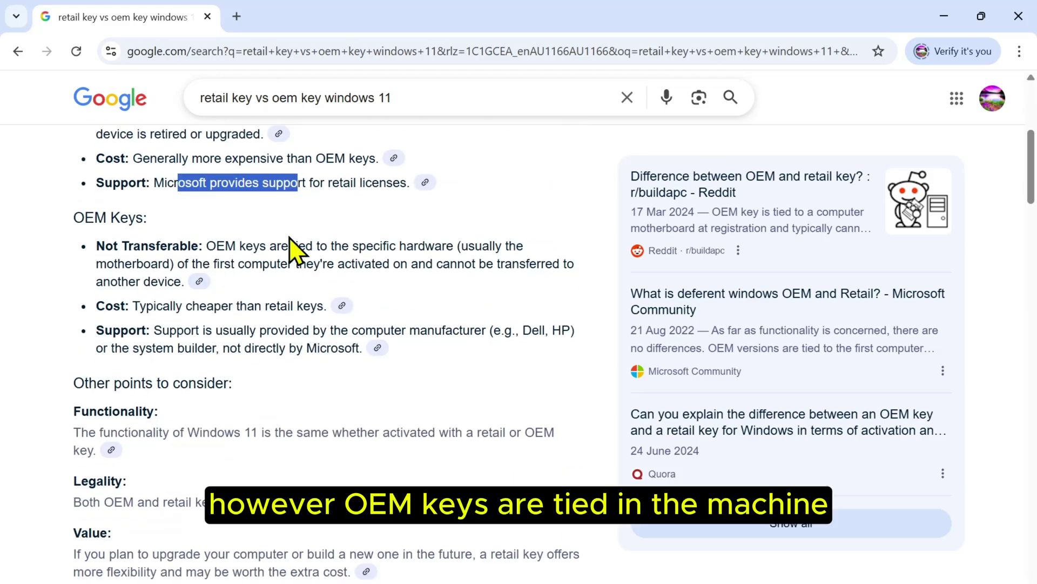
left_click_drag(341, 246, 460, 244)
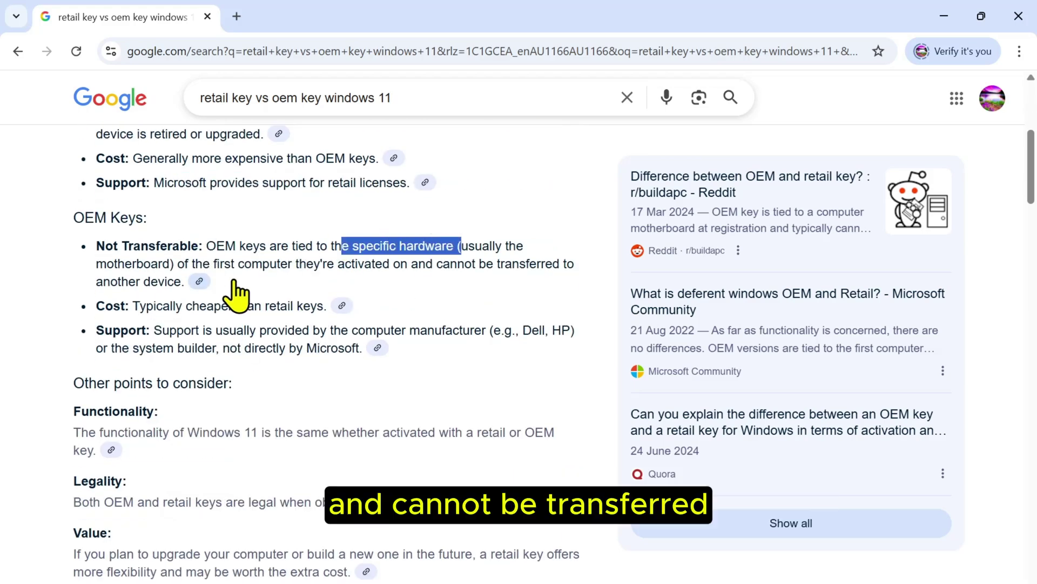
left_click_drag(376, 264, 553, 269)
left_click_drag(162, 306, 247, 307)
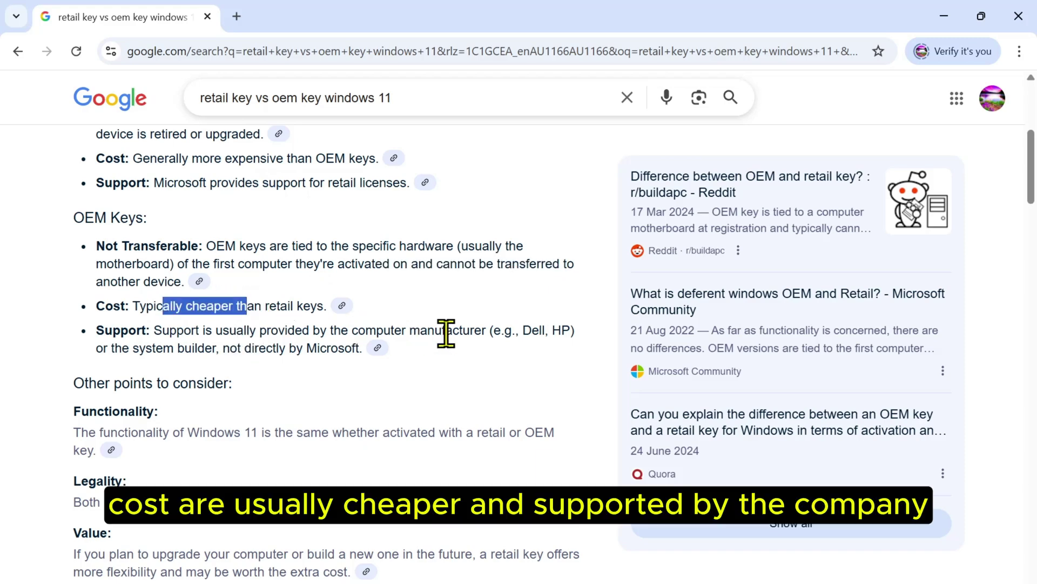
Review the functionality, legality and value points of the AI Overview and return to its beginning.
scroll(446, 332, "down", 1)
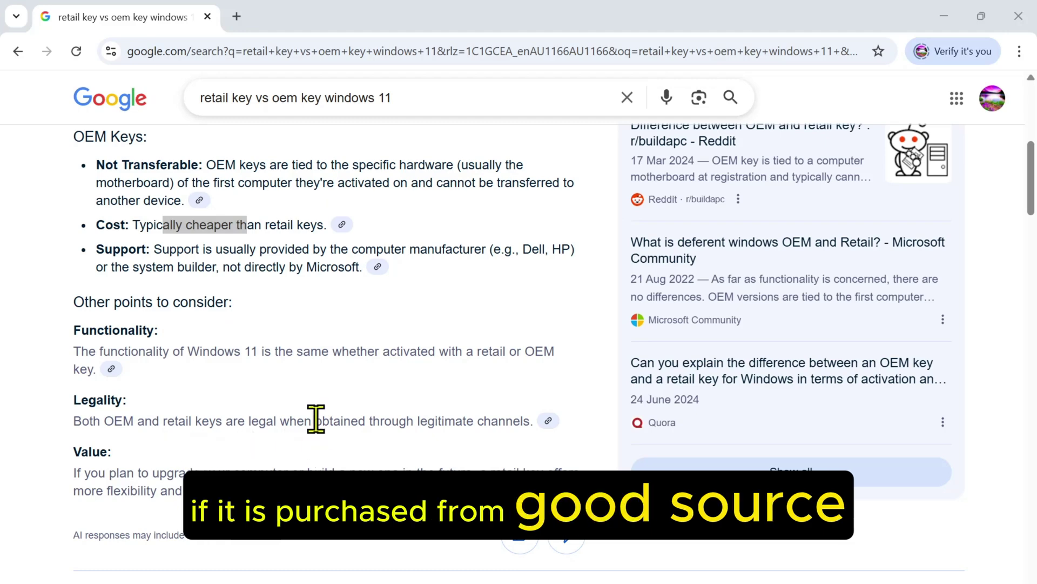
scroll(318, 422, "down", 2)
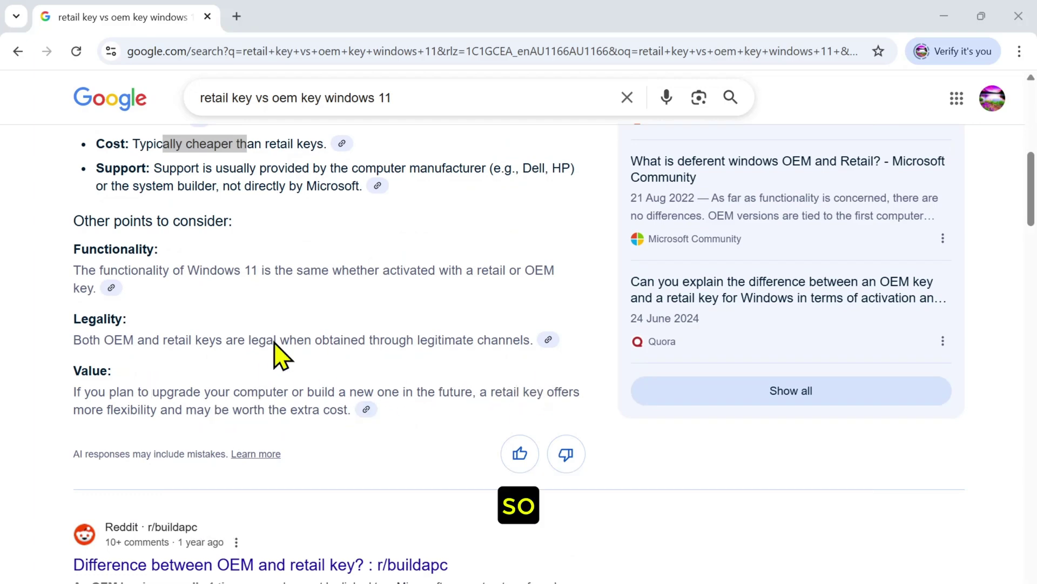
scroll(276, 354, "up", 5)
scroll(312, 298, "up", 2)
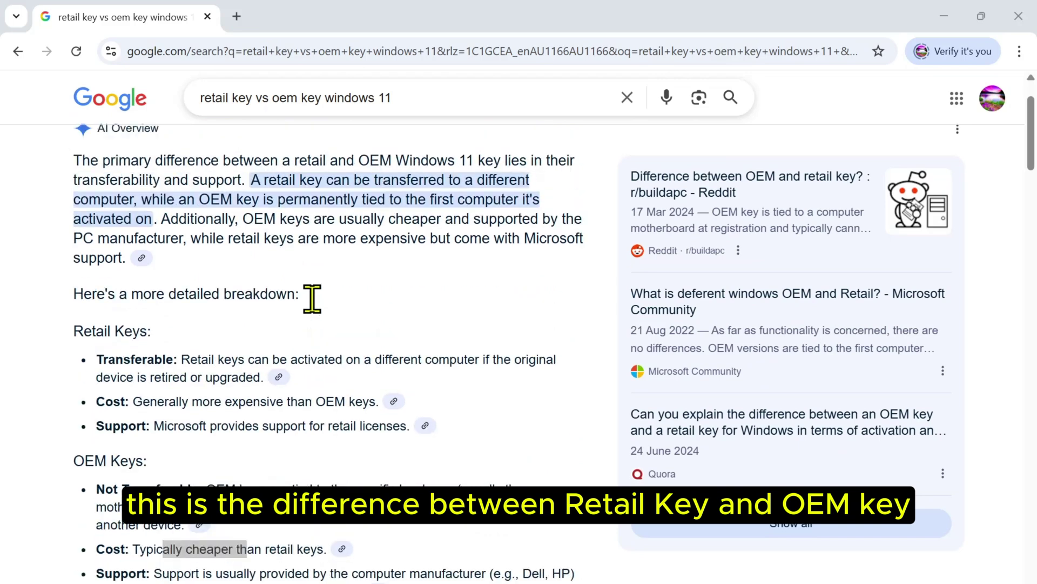
scroll(312, 298, "up", 2)
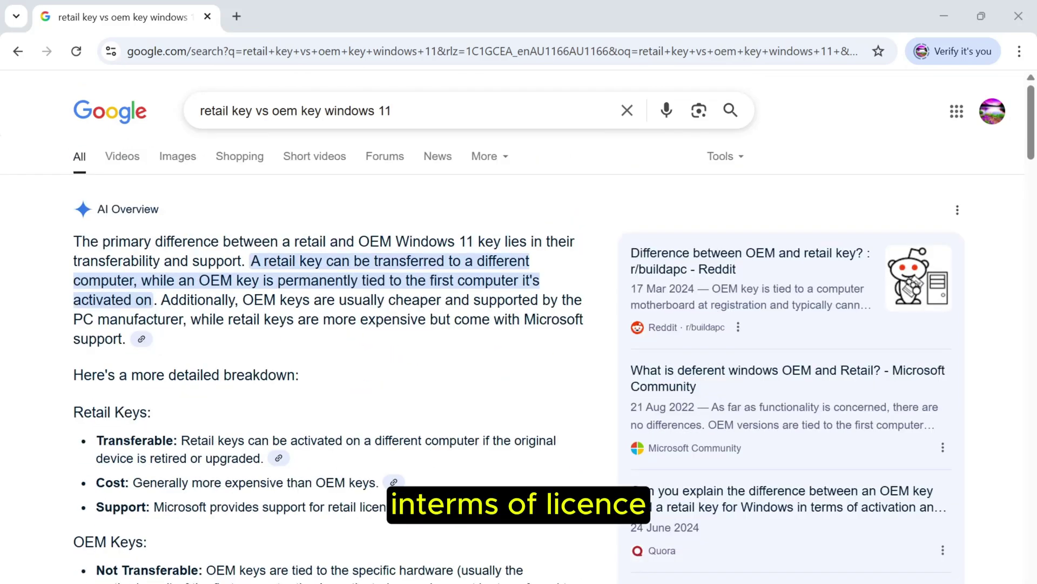